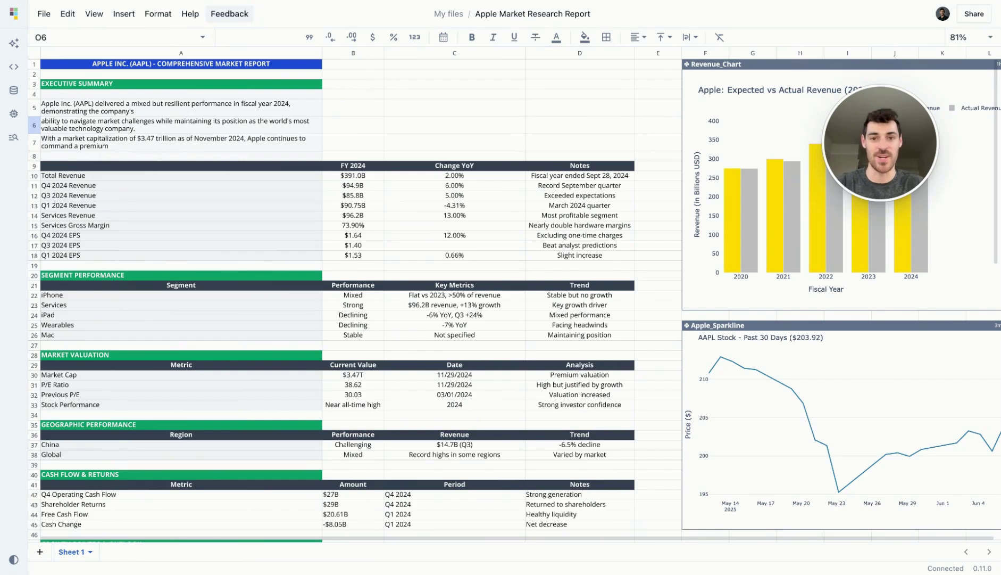
- Scroll the blank 'Apple Market Research Report' sheet while the Sheet chat waits for a question
scroll(652, 245, down, 15)
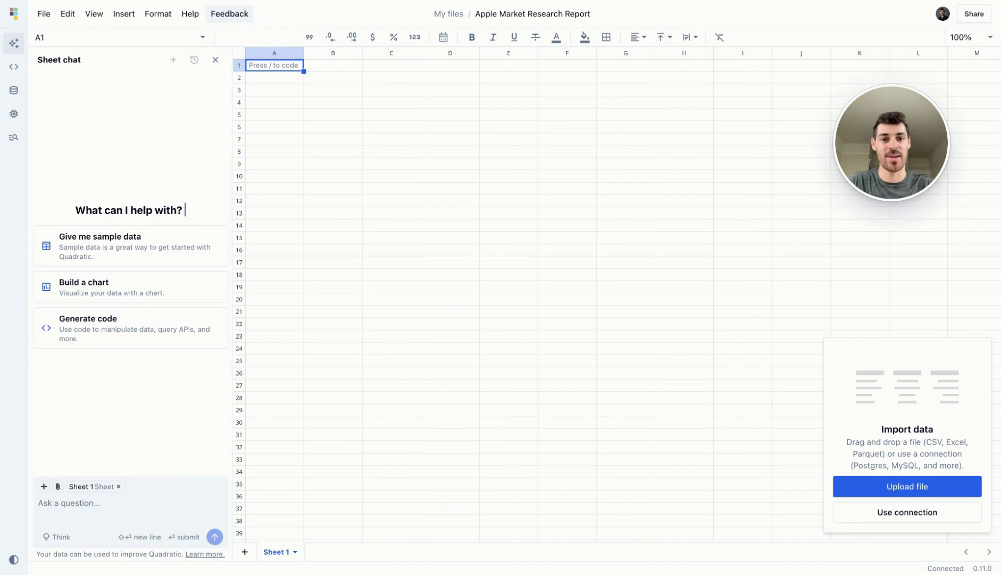
- Submit the pasted prompt requesting an Apple market research report covering financials, segments, valuation and geography
click(122, 504)
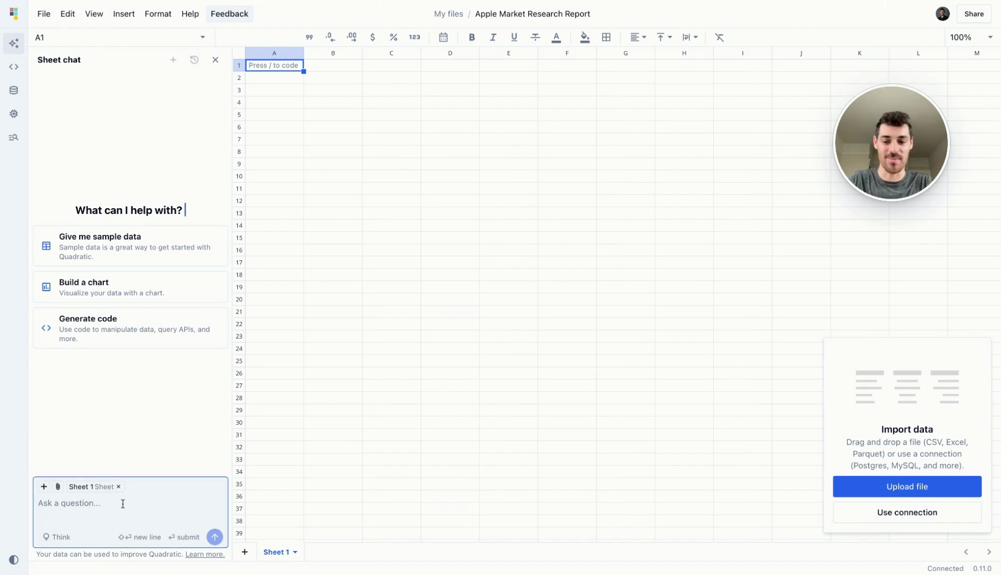
text(Search the web to give me a full market report on Apple)
key(Return)
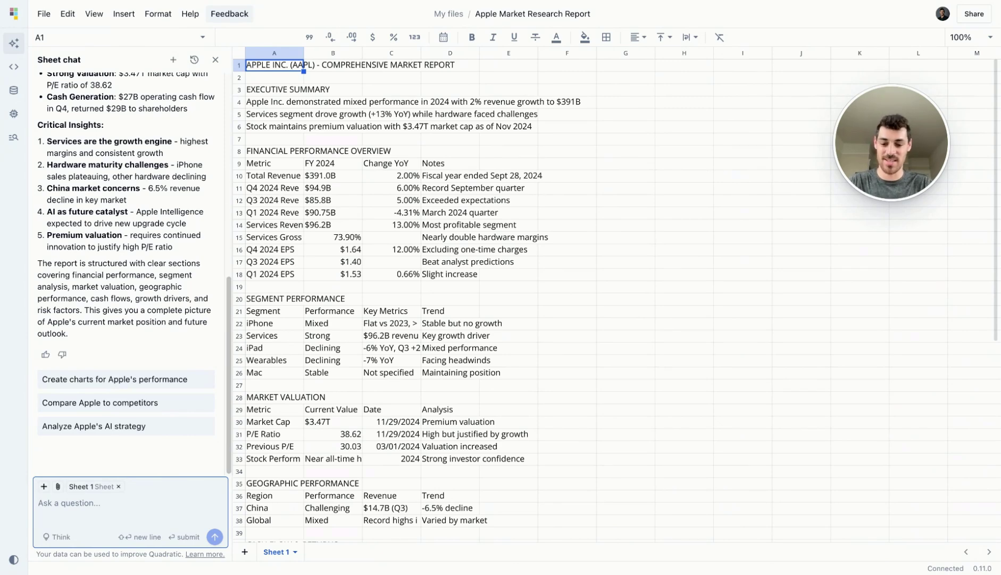
- Ask 'Please make this presentation ready' and review the colored title, section headings and table headers
text(Please)
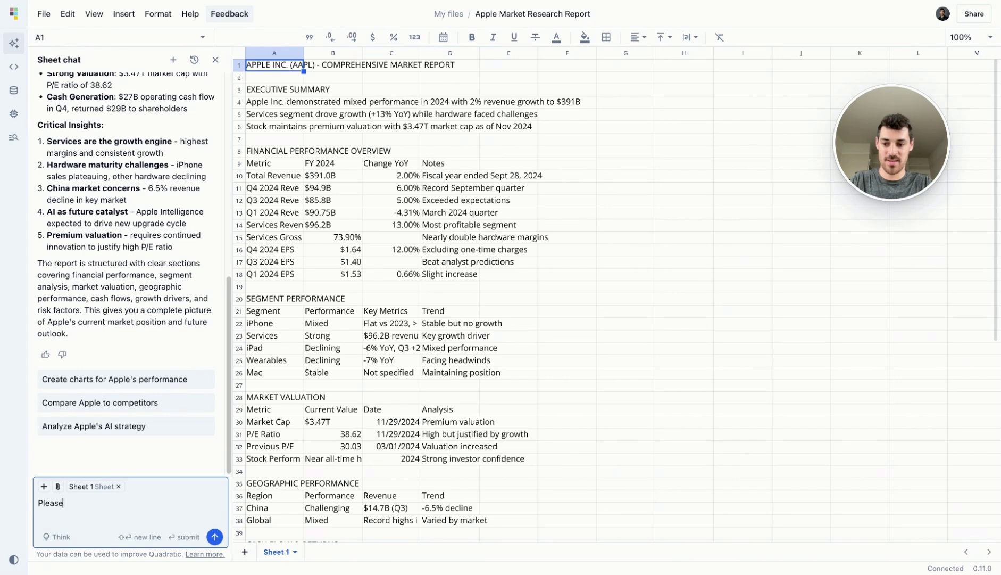
text( make this presentation ready)
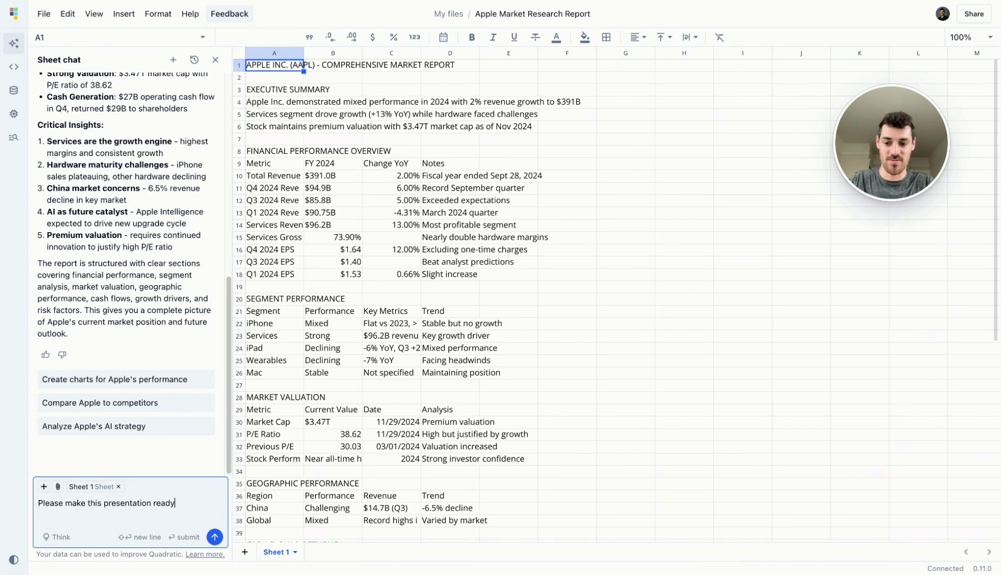
key(Return)
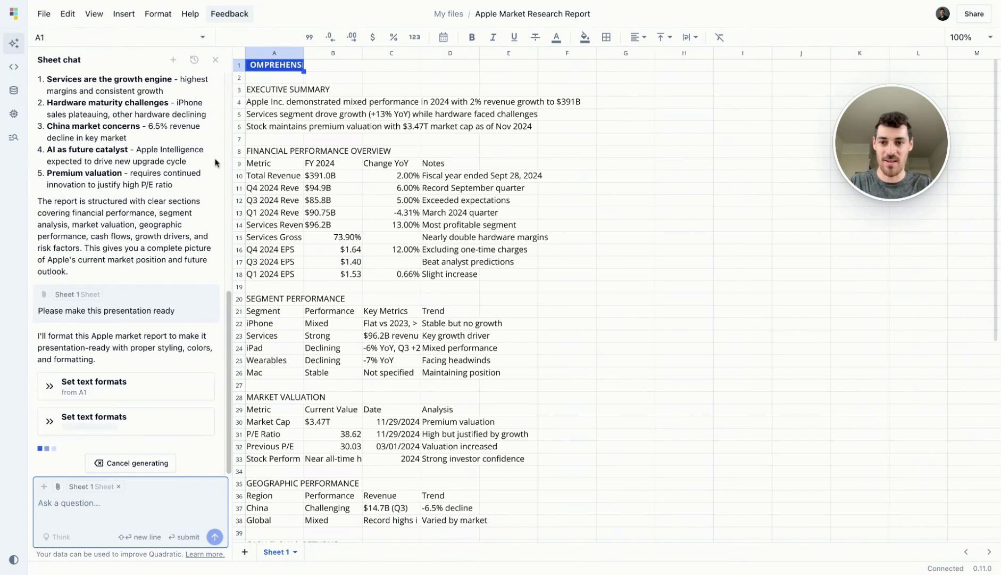
click(307, 55)
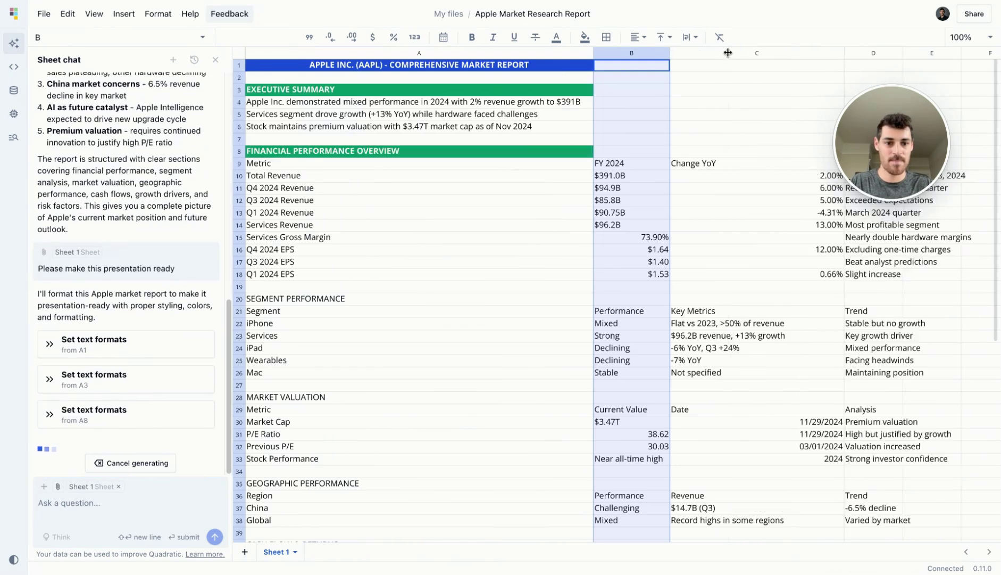
scroll(803, 131, right, 3)
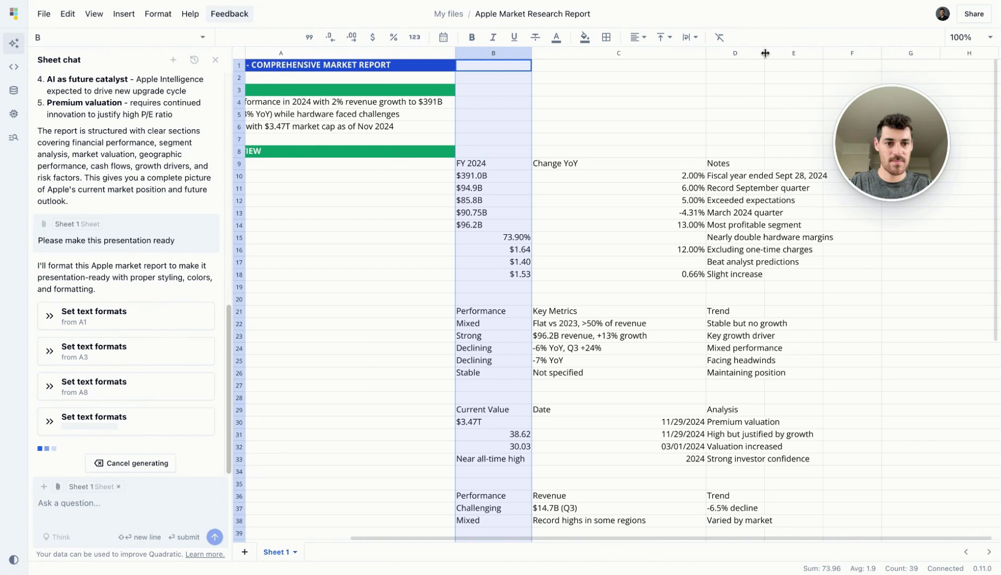
scroll(665, 218, left, 3)
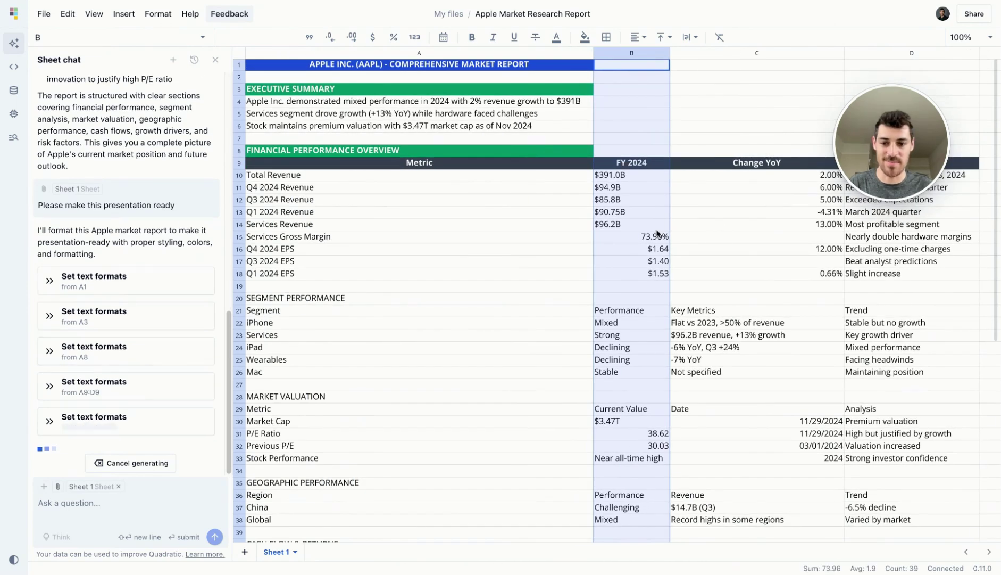
click(526, 344)
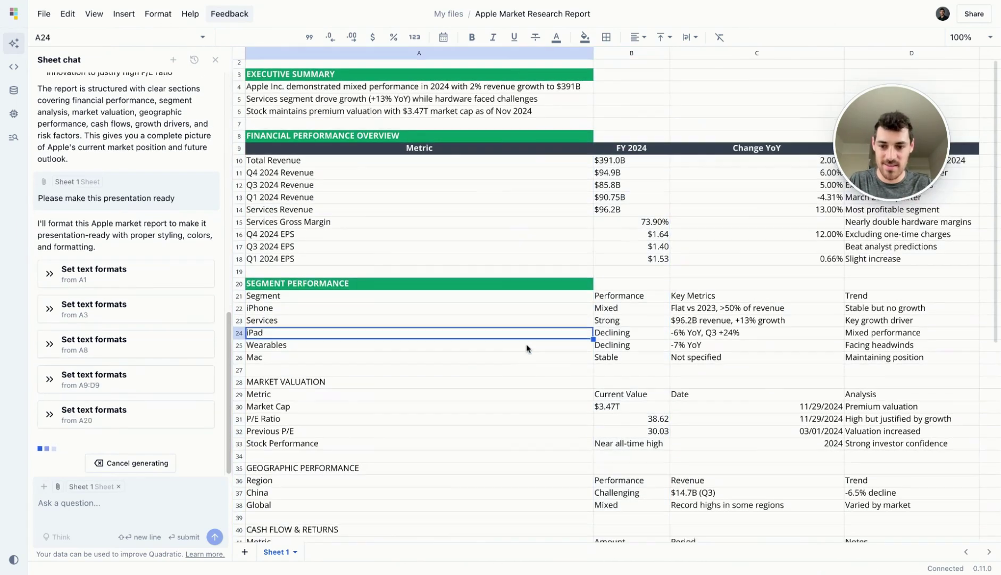
click(121, 510)
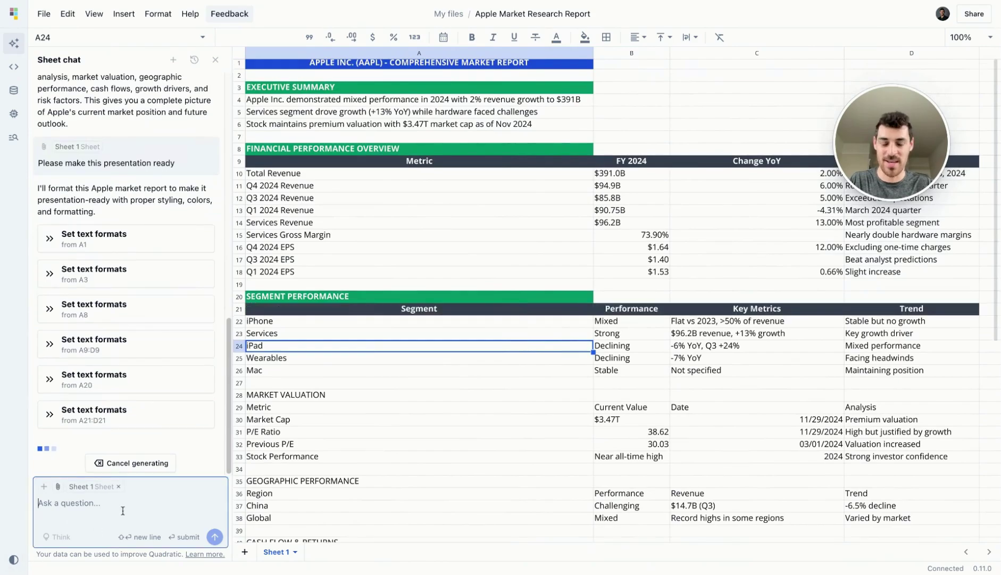
scroll(530, 371, down, 10)
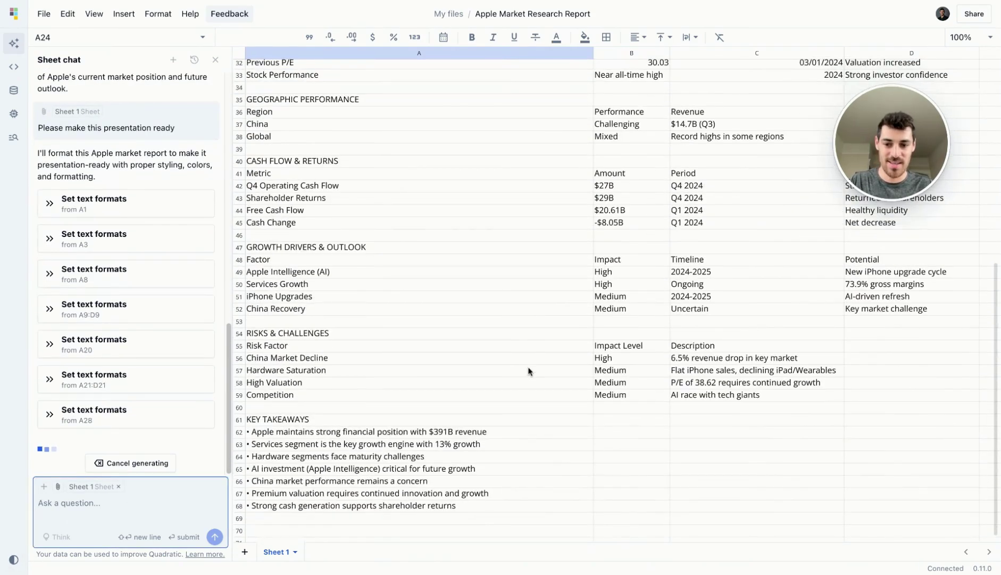
scroll(530, 371, up, 10)
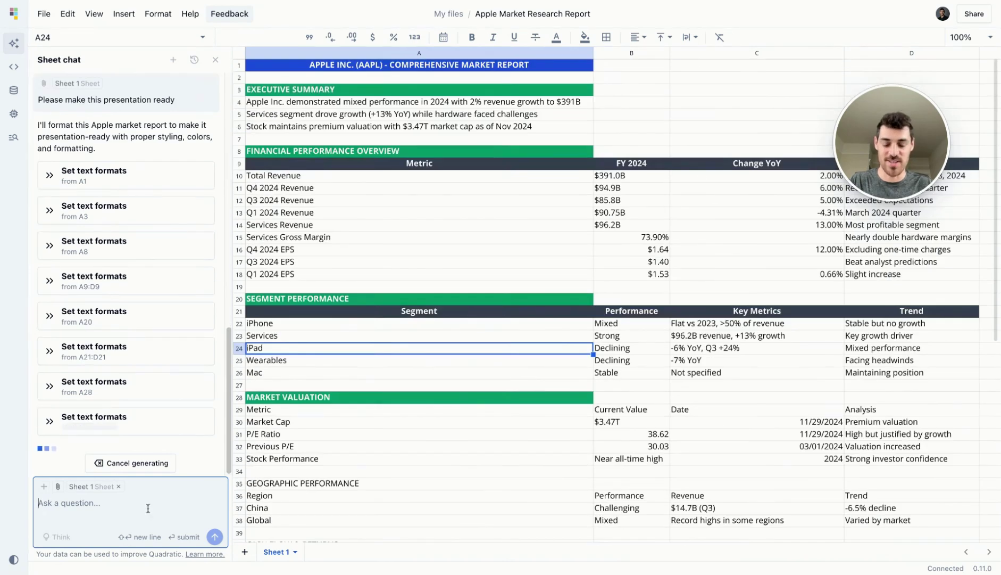
- Draft a chart request for expected vs actual revenue over the past 5 years while styling finishes
text(C)
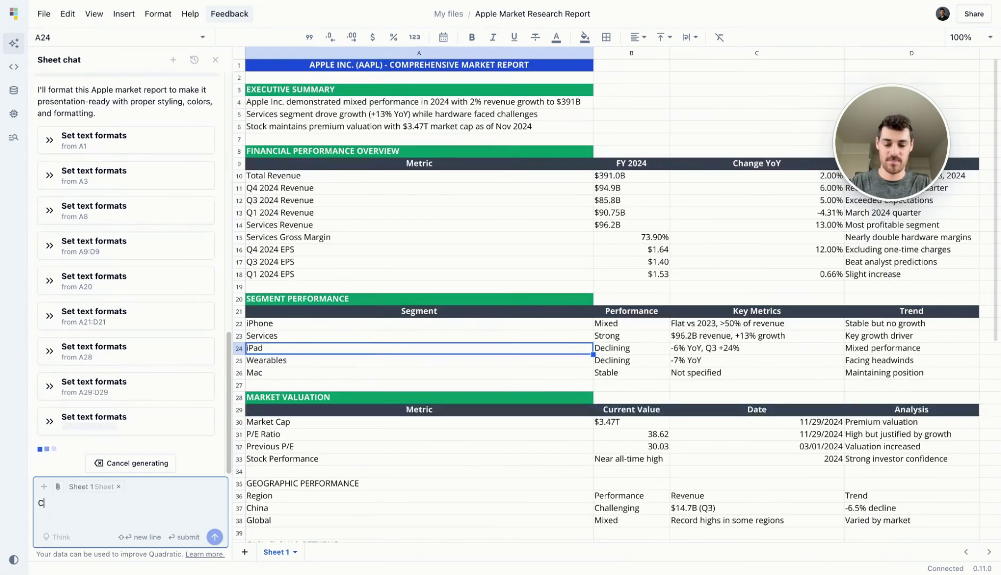
text(reate a shart sho)
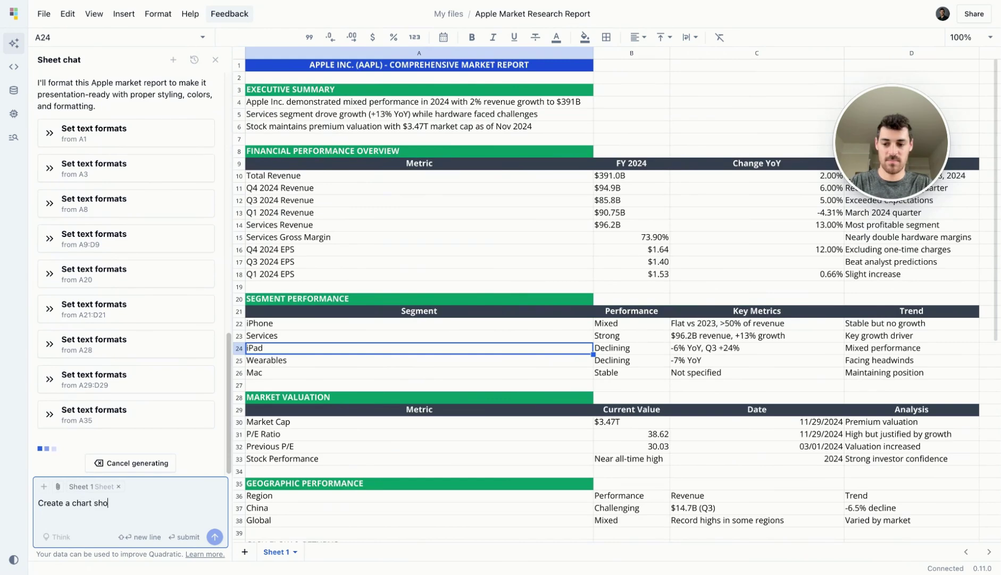
text(wing expected vs a)
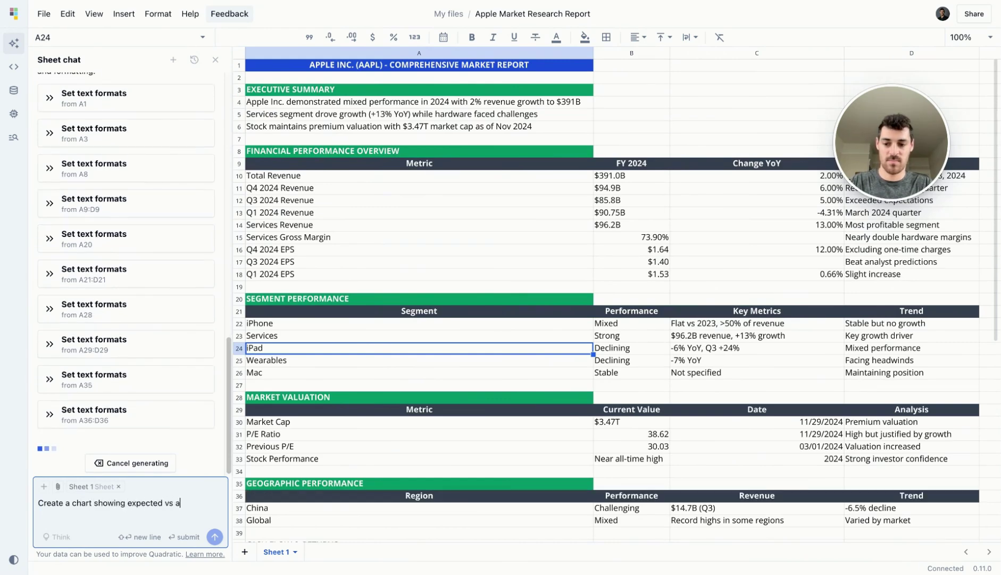
text(ctual revenue f)
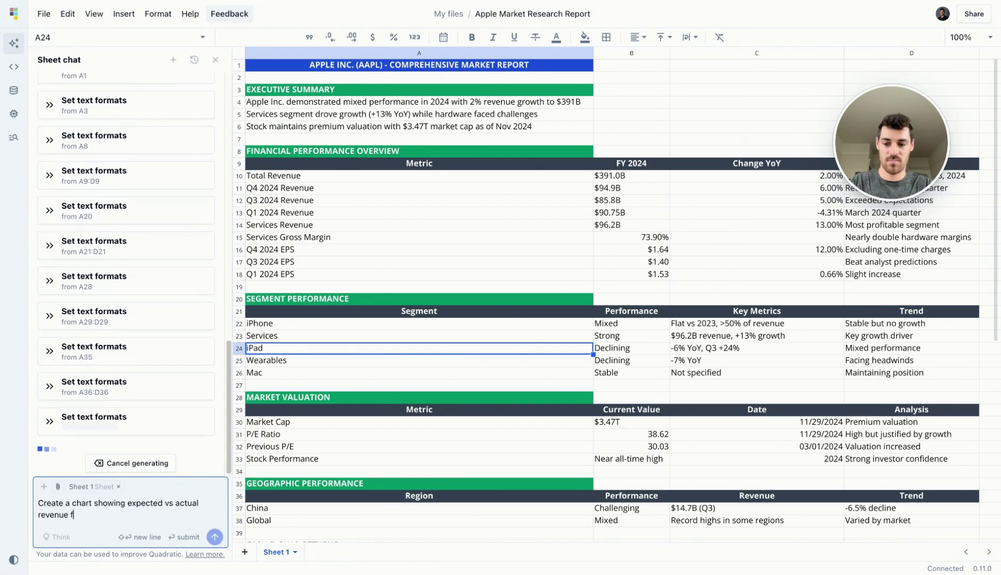
text(or the past 5 years)
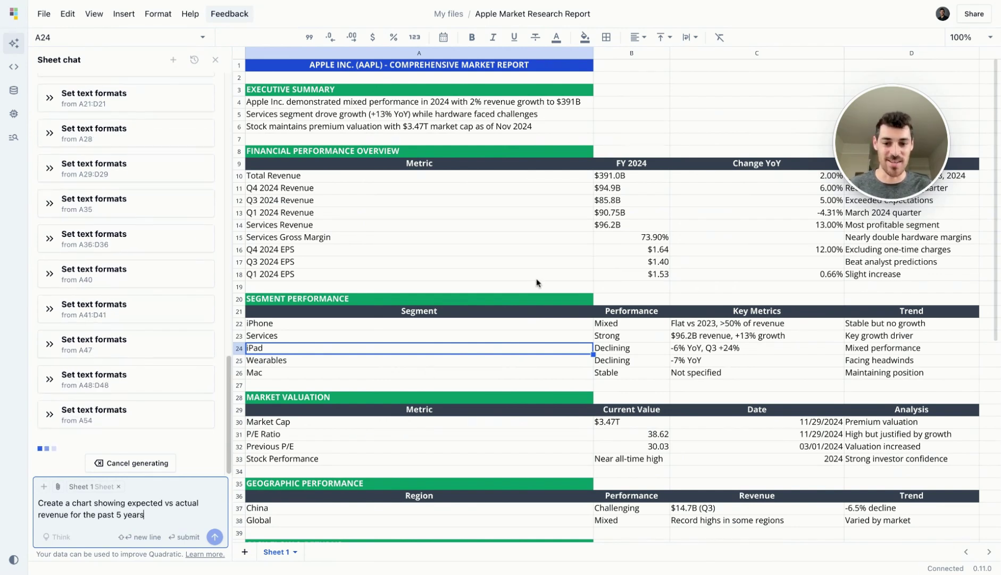
scroll(537, 298, down, 4)
scroll(539, 311, down, 10)
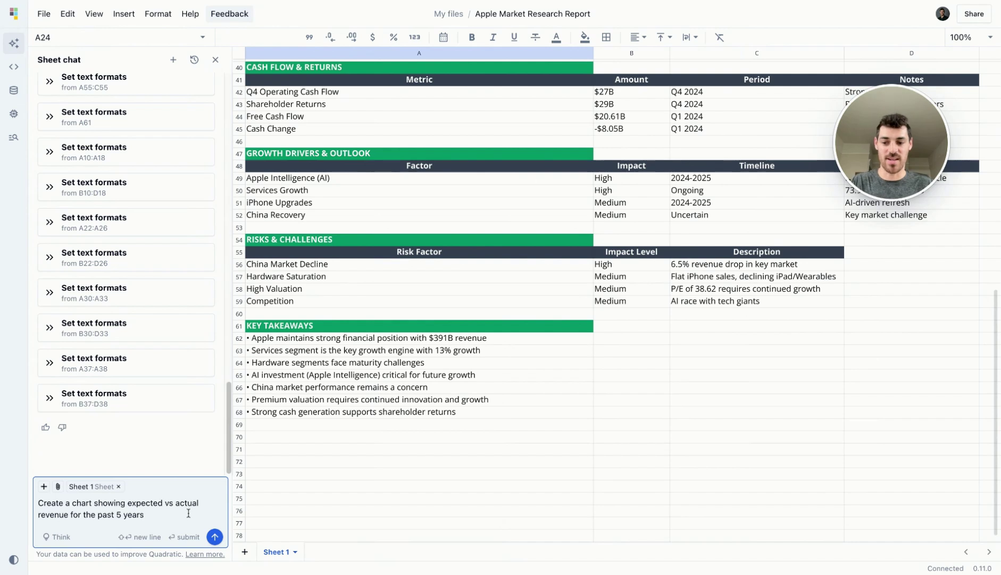
- Submit the revenue chart request and select the new 2020–2024 Revenue_Chart bar chart
key(Return)
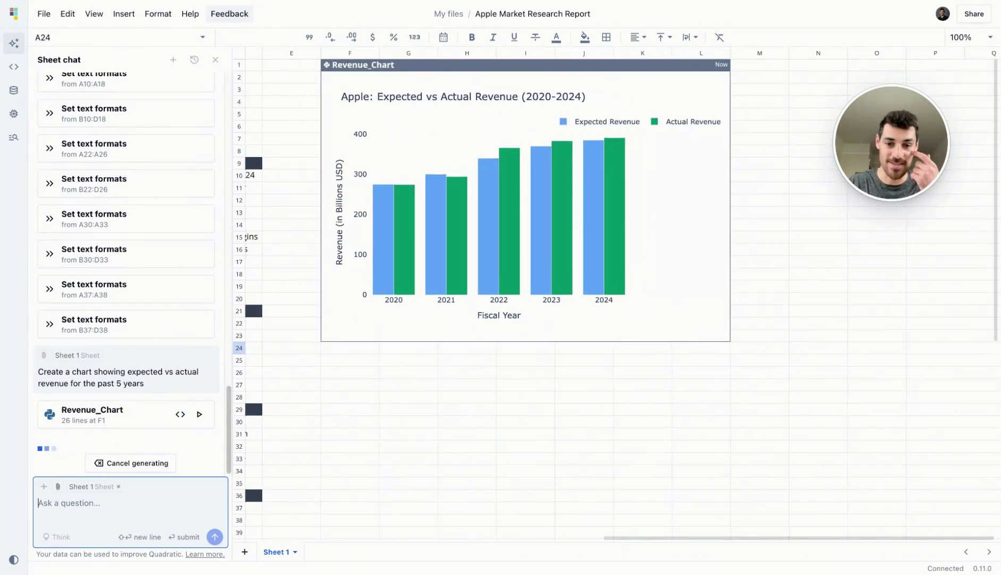
click(597, 242)
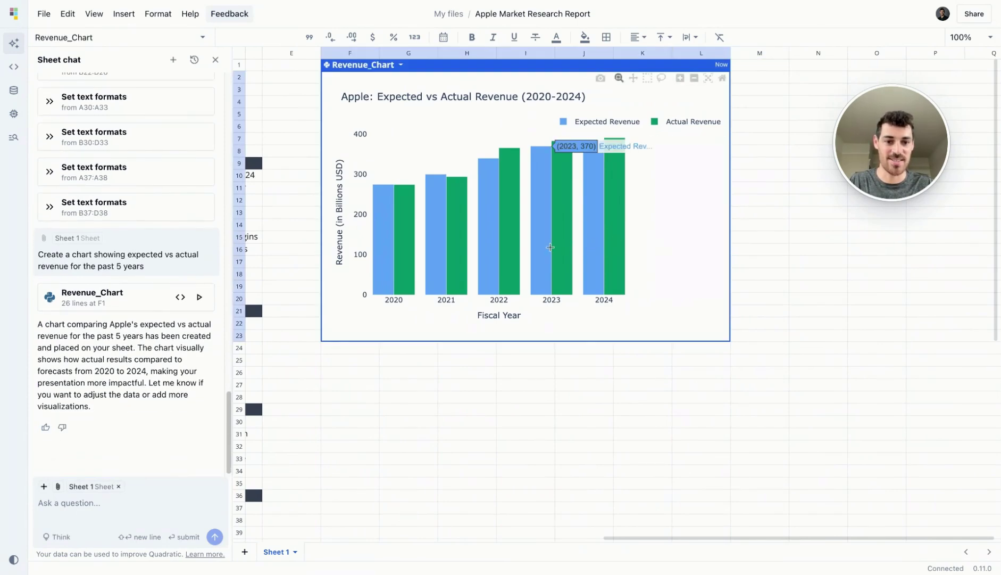
- Have the chart's code assistant recolor Revenue_Chart gold and silver, and accept the change
double_click(461, 65)
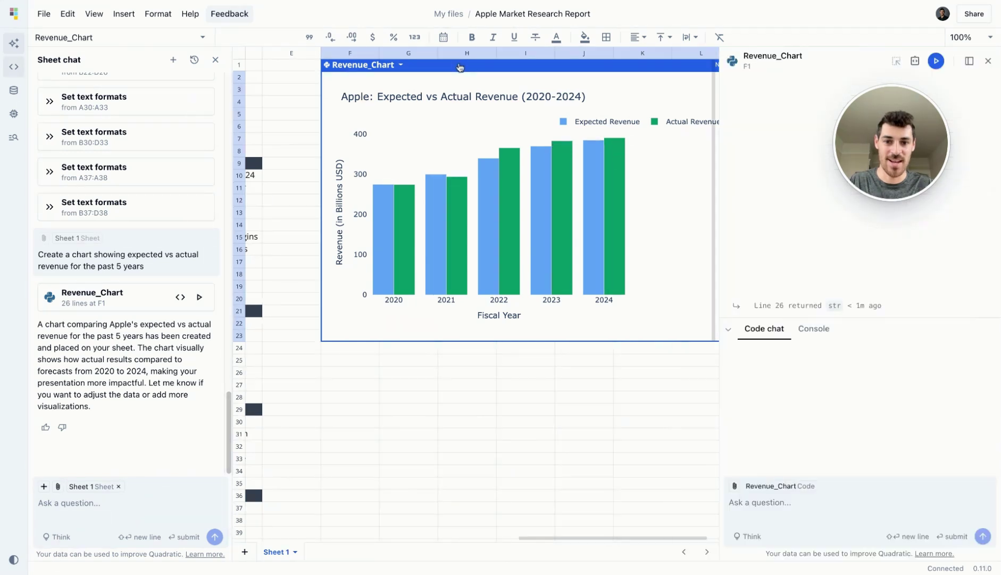
click(857, 535)
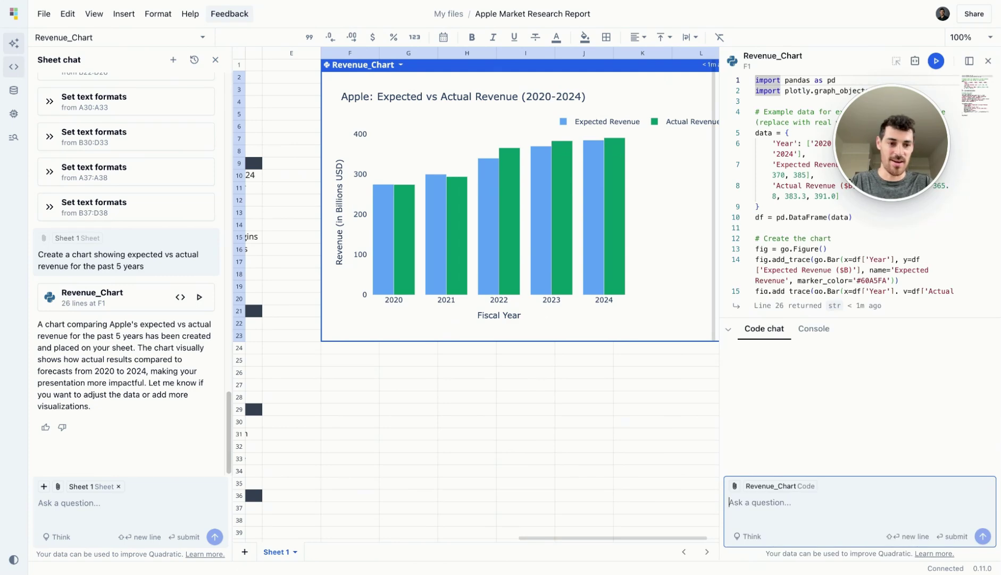
text(Lets make th)
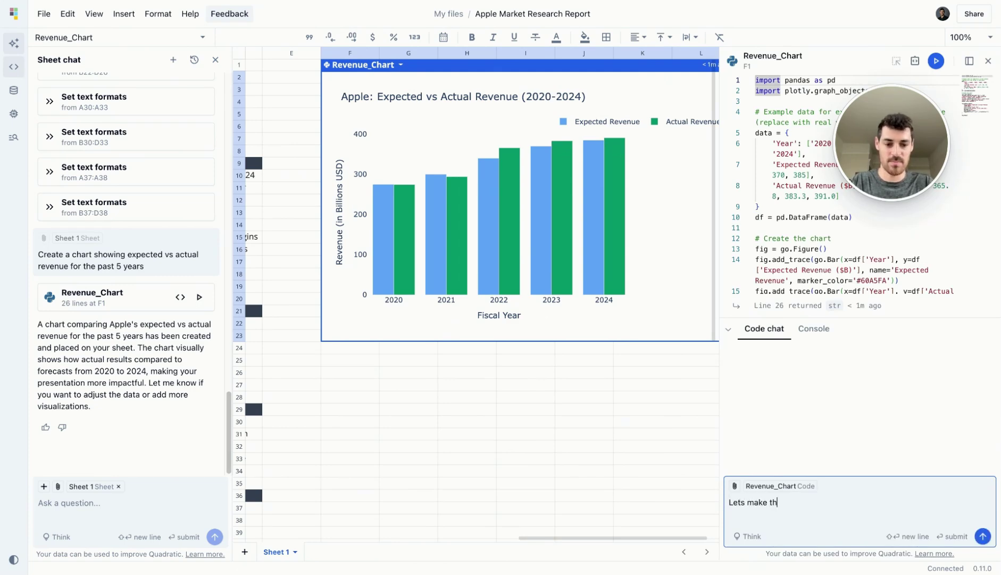
text(e colors gold and )
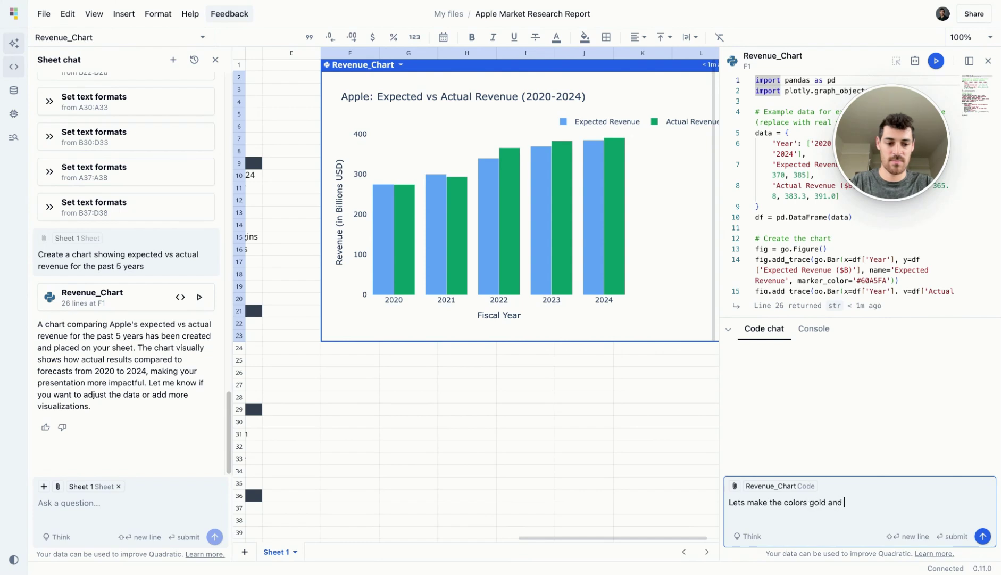
text(silver)
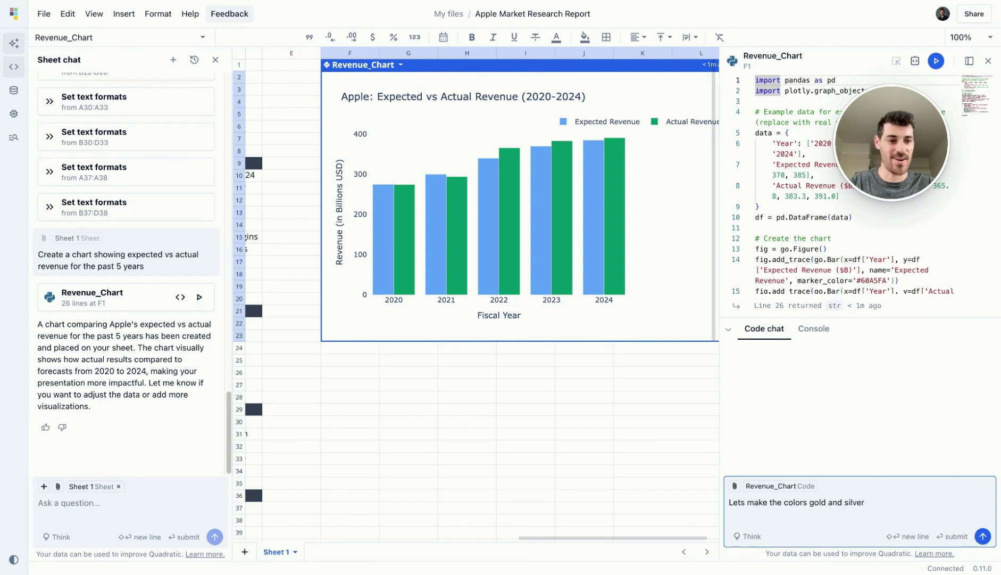
key(Return)
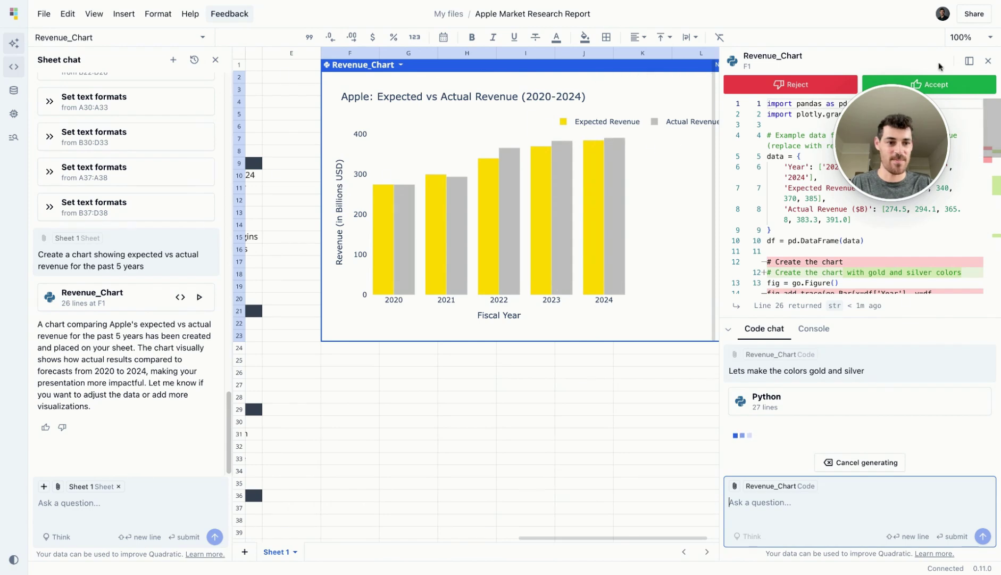
scroll(863, 214, down, 5)
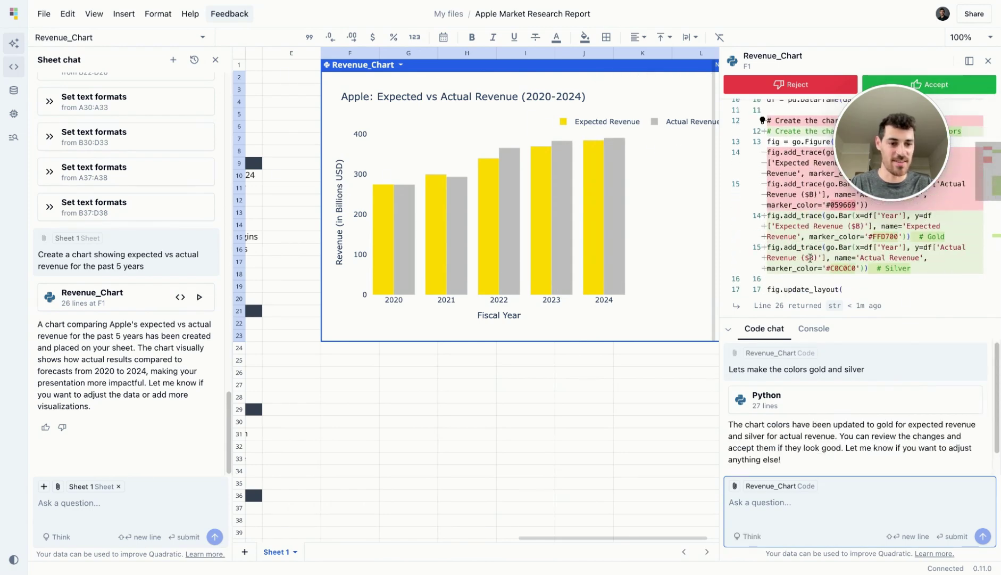
click(963, 84)
scroll(539, 310, left, 10)
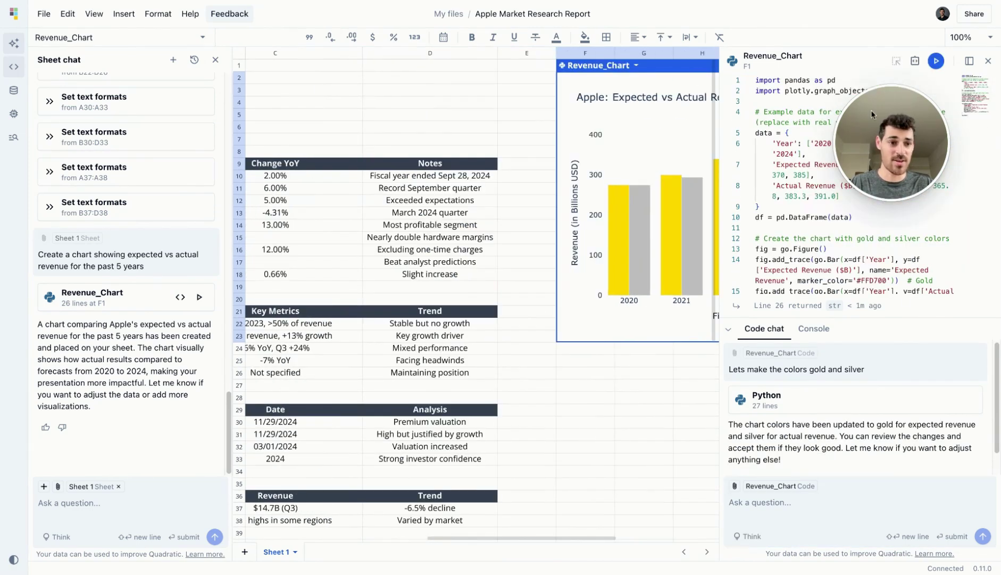
- Close the chart code and select the executive summary lines in A4:A7
click(989, 62)
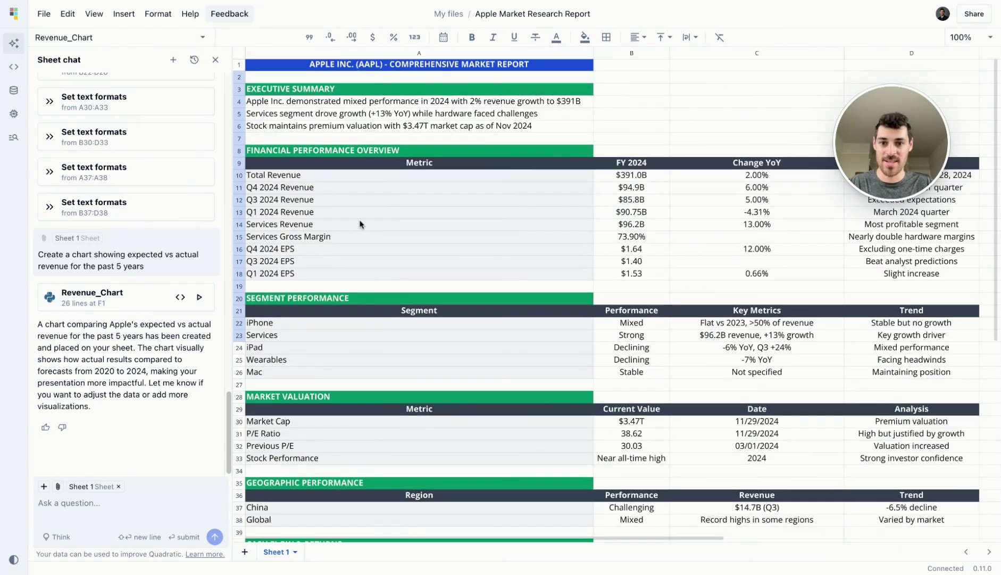
drag(362, 102, 360, 137)
click(362, 126)
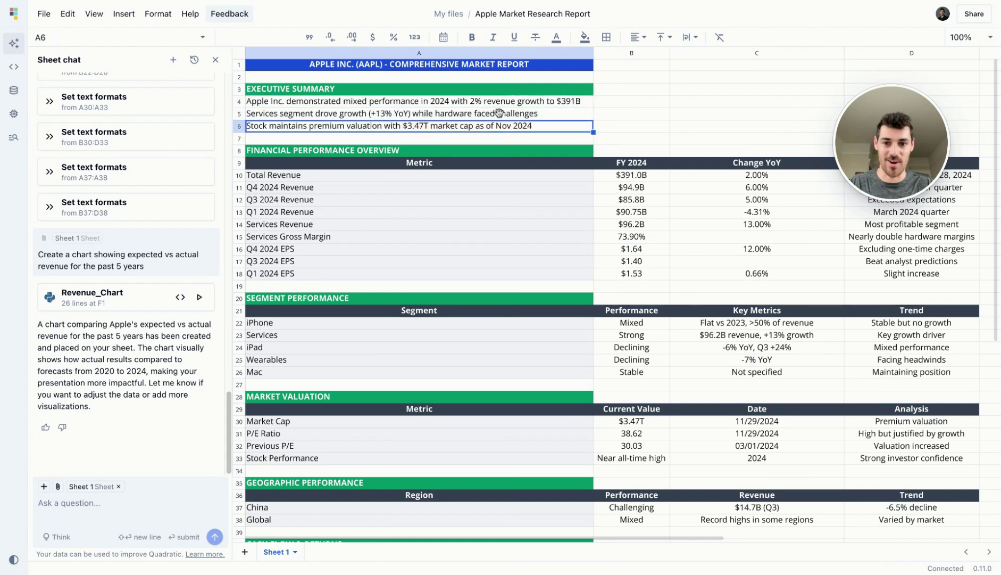
click(647, 103)
- Ask the AI to 'Please create a more comprehensive executive summary' and review the result
click(131, 499)
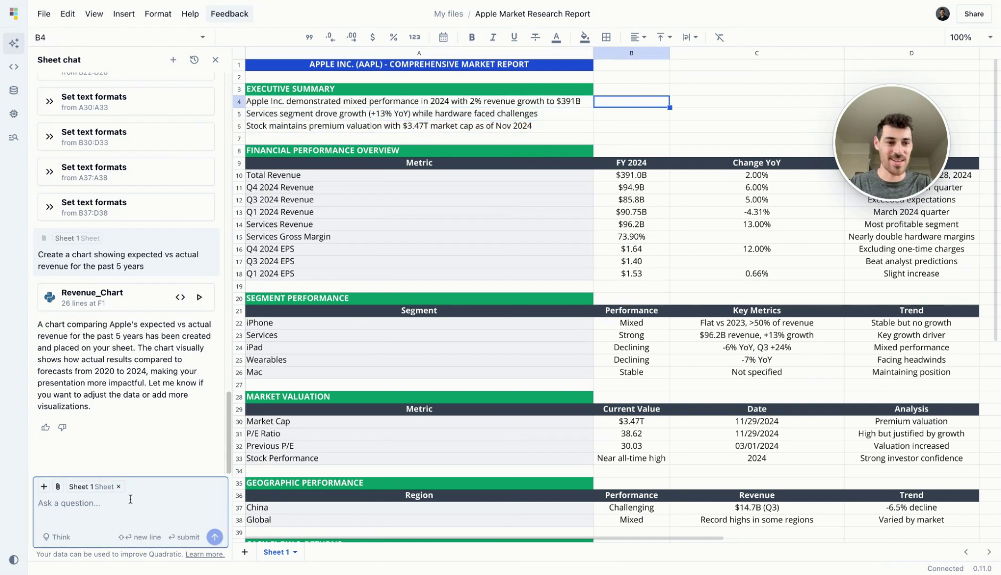
text(Please cr)
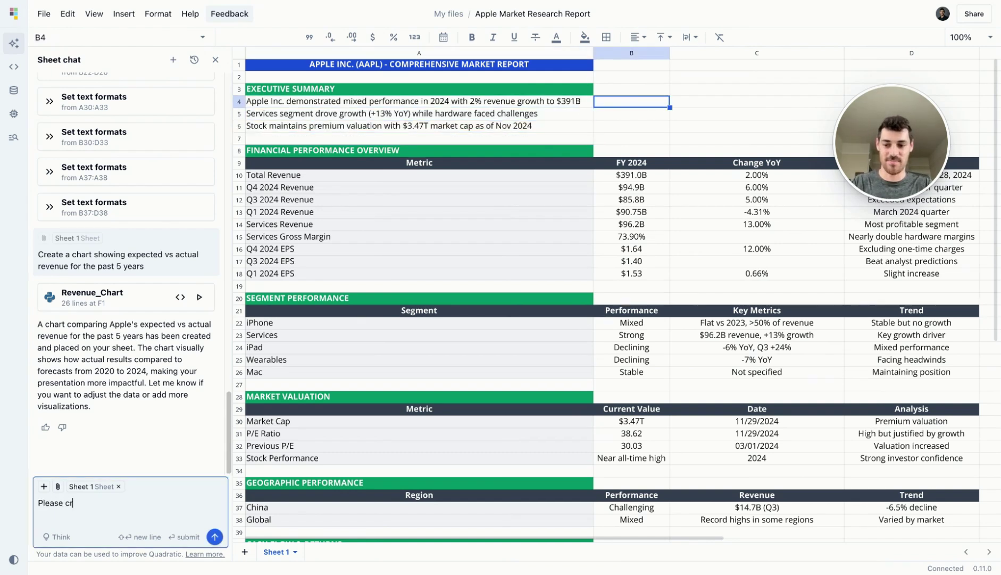
text(eate a more comprehensive fi)
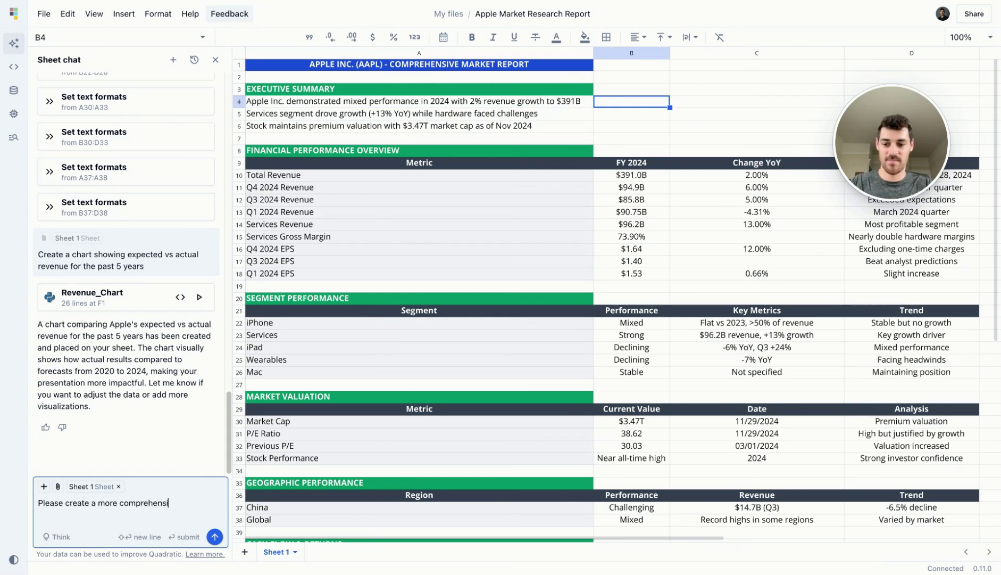
key(BackSpace)
key(BackSpace)
text(execut)
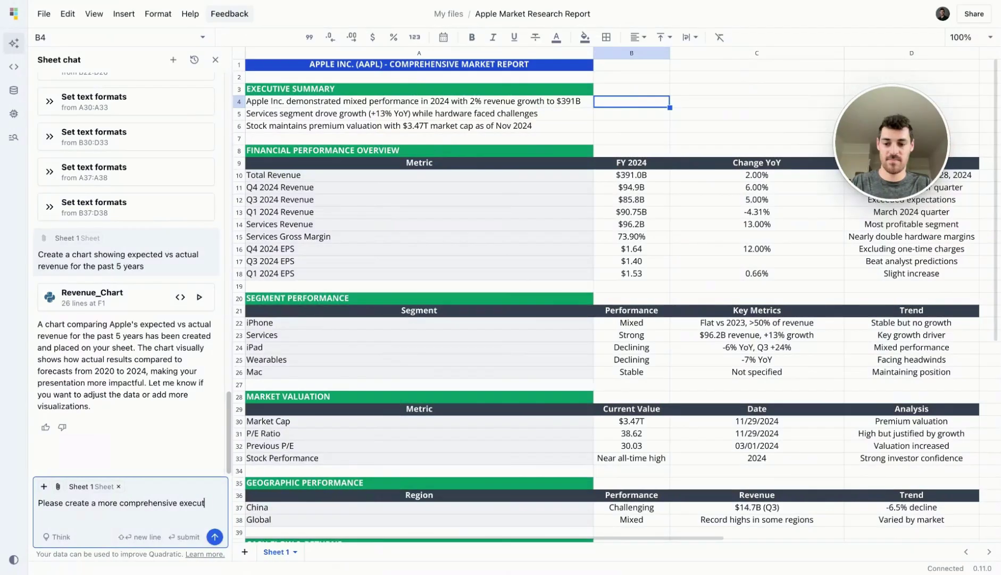
text(ive summary)
key(Return)
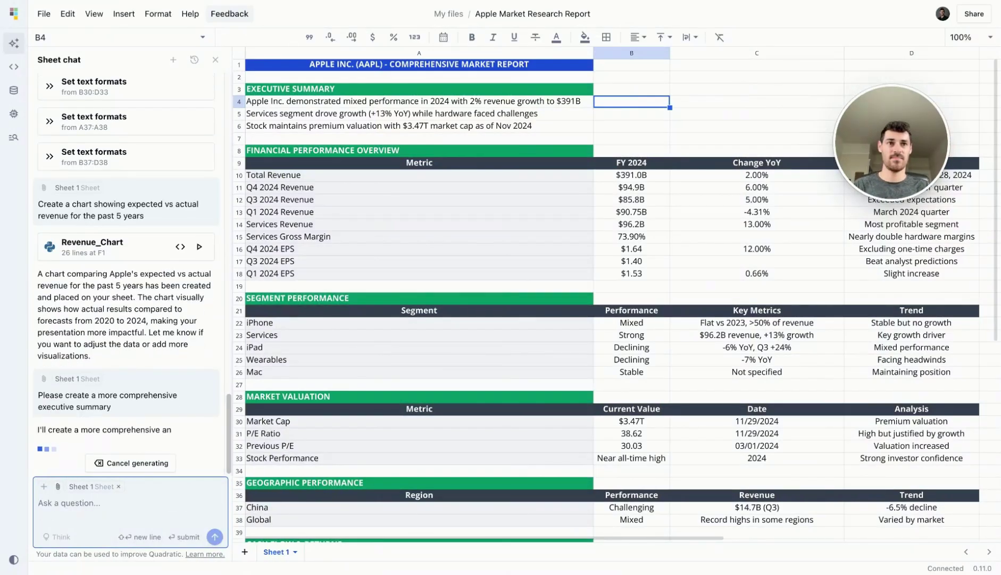
scroll(486, 391, down, 3)
scroll(485, 394, down, 5)
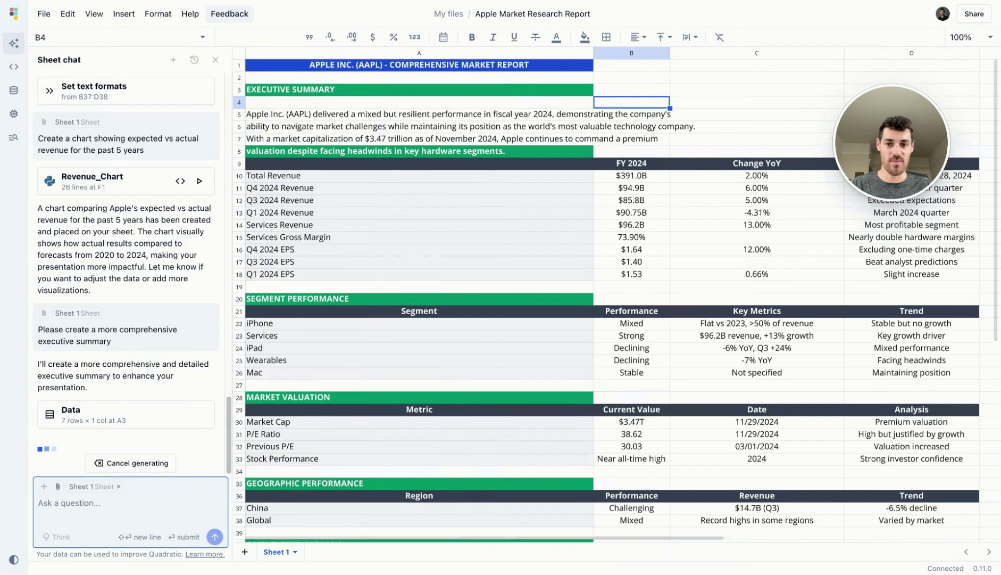
scroll(612, 298, down, 10)
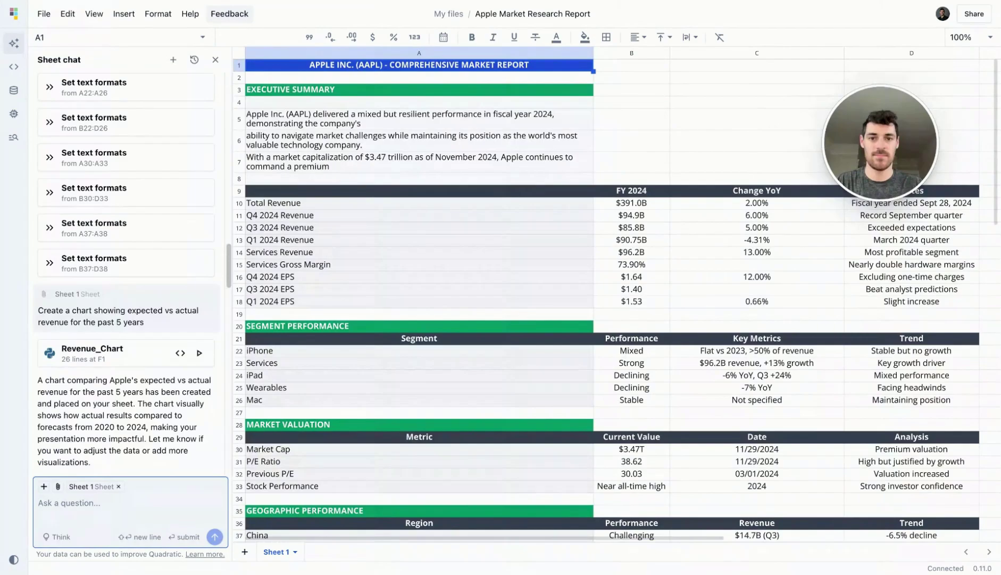
scroll(679, 184, down, 20)
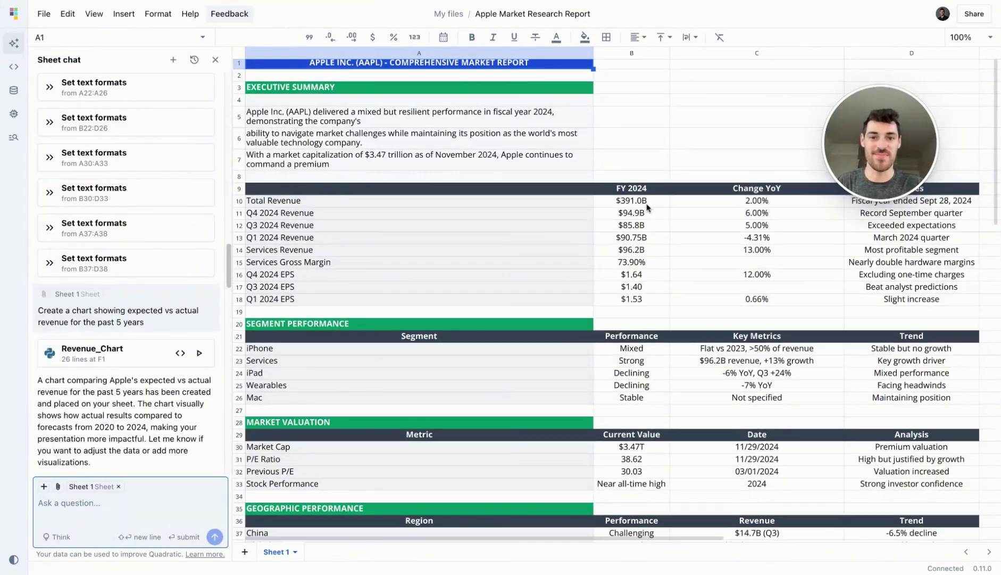
key(ctrl+Home)
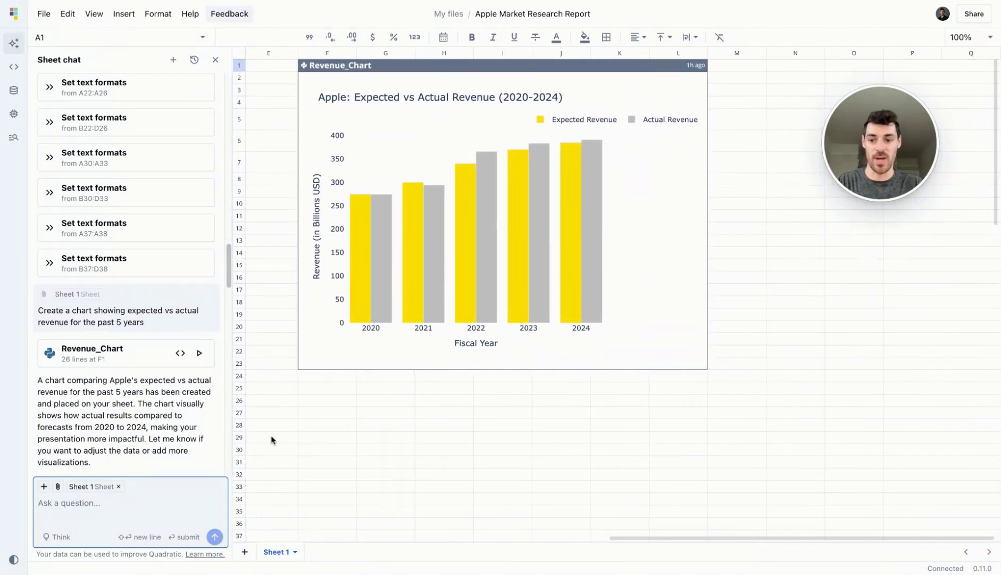
- In a new AI chat, request a 30-day AAPL sparkline chart using the Polygon API key
click(173, 61)
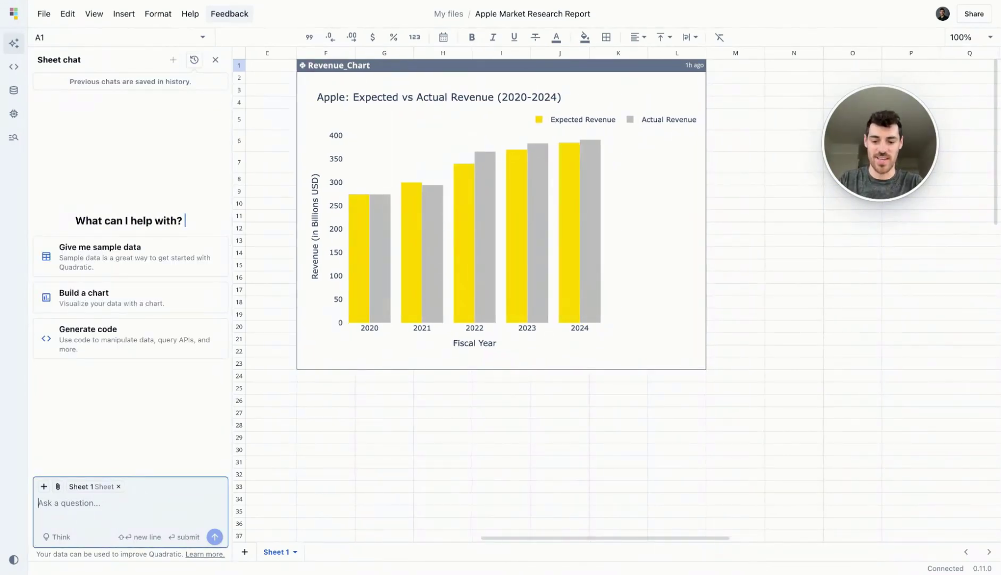
text(Create a sp)
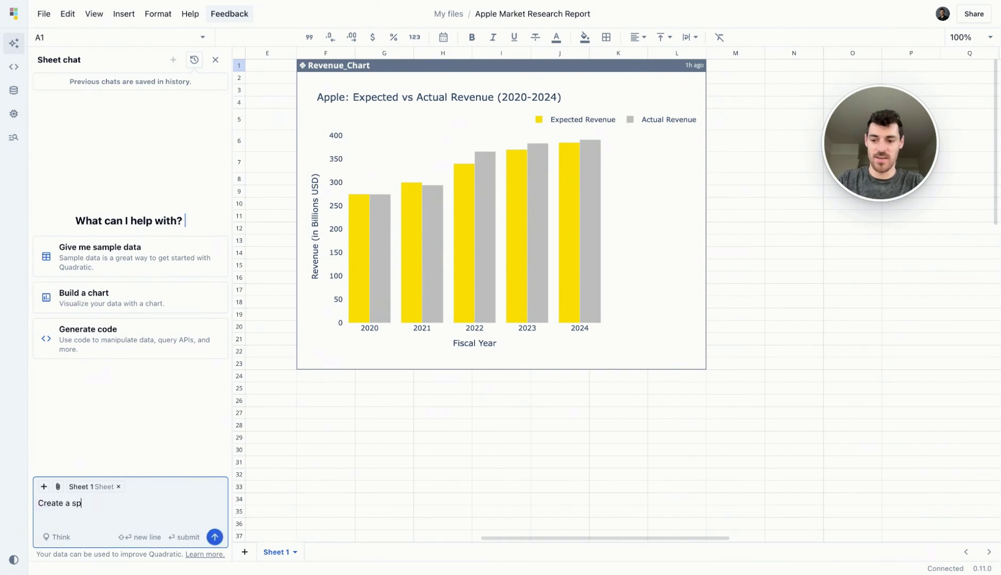
text(arkline chart showing )
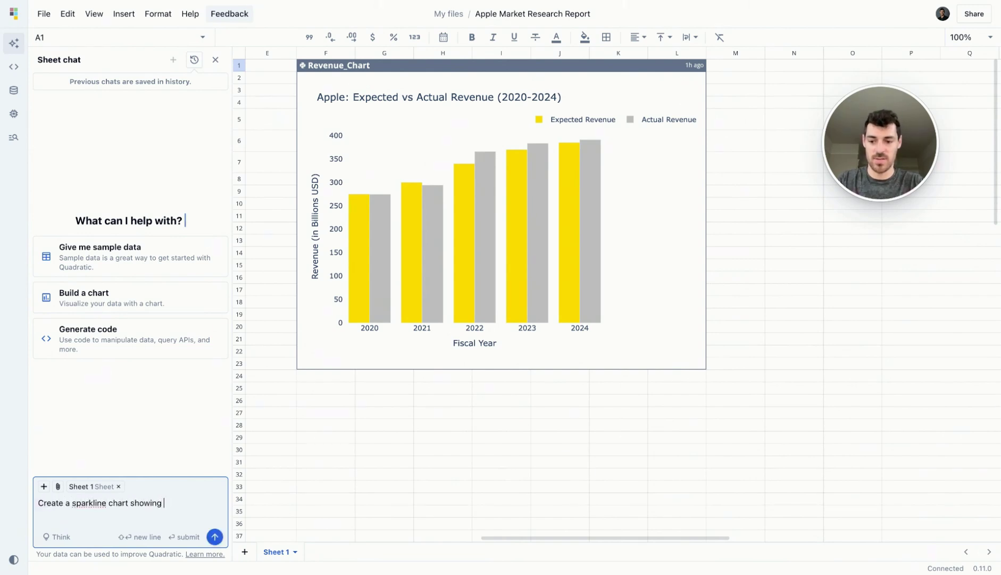
text(apple stock over the pa)
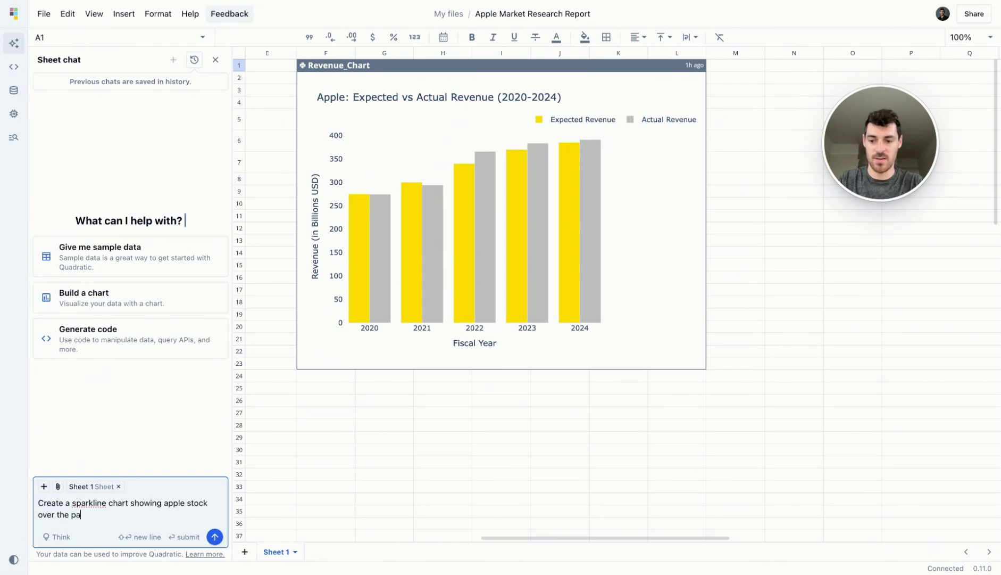
text(st 30 days)
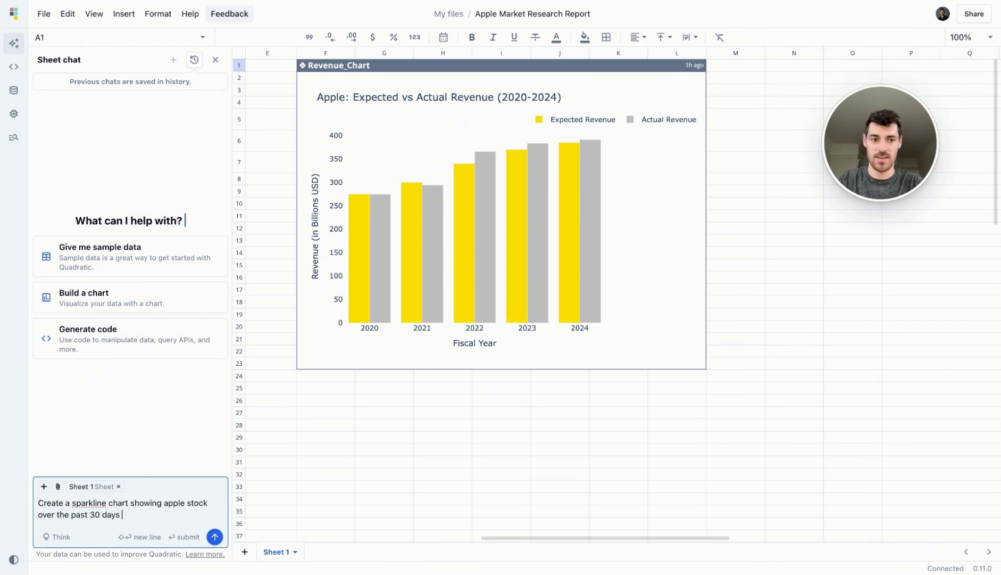
text( using the poly)
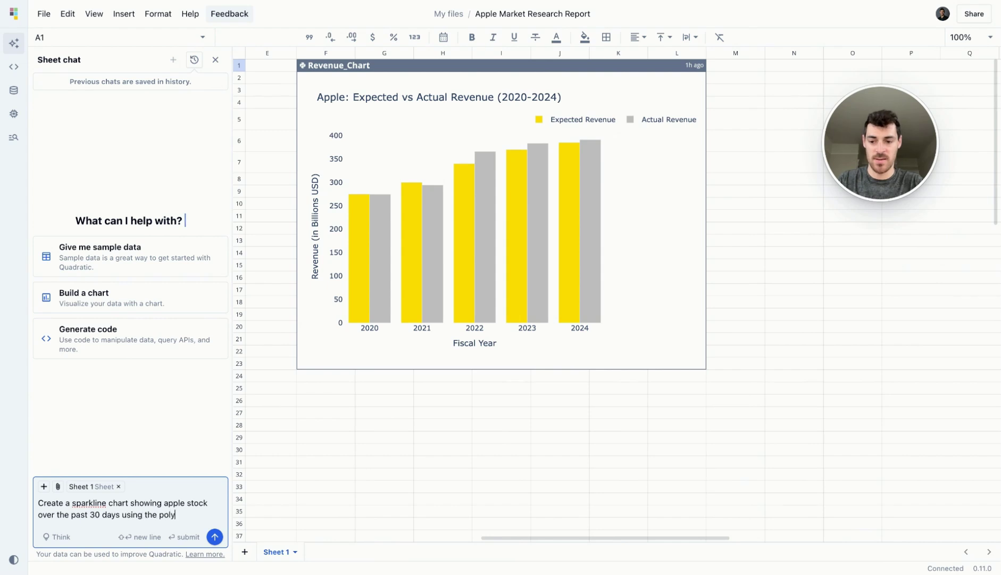
text(gon api, here's m)
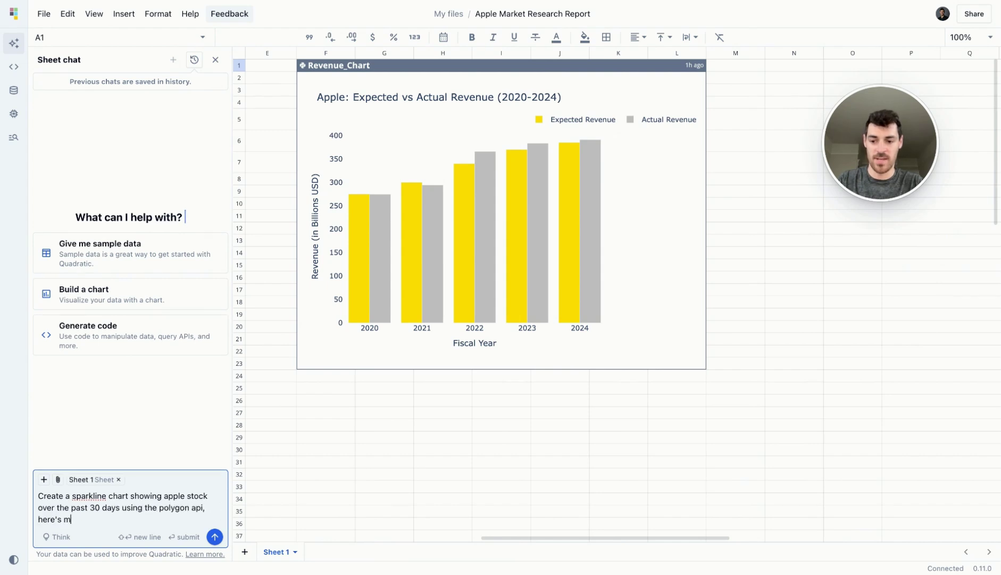
text(y api key:)
key(ctrl+v)
key(Return)
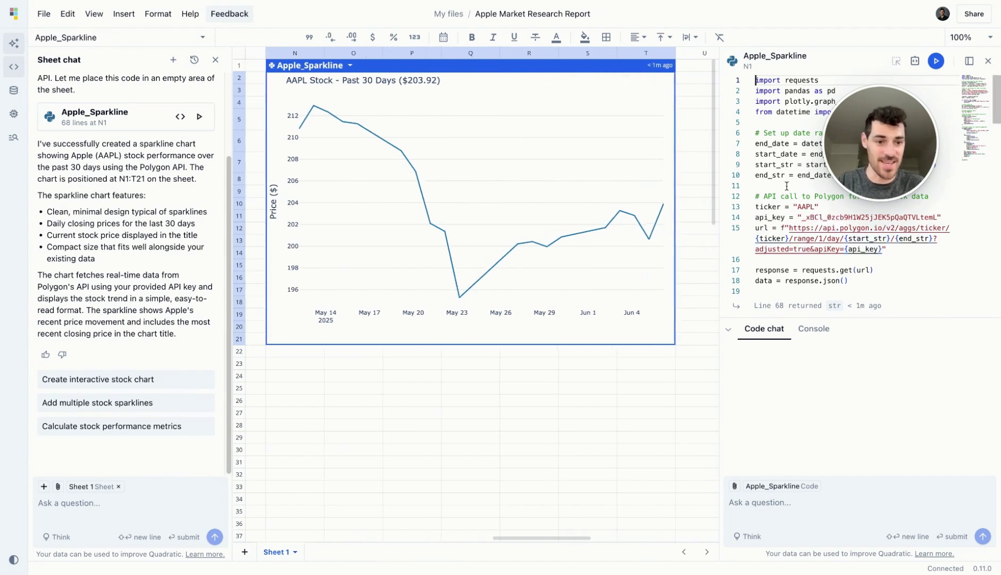
- Close the Apple_Sparkline chart's code panel
scroll(786, 187, down, 2)
scroll(786, 186, down, 15)
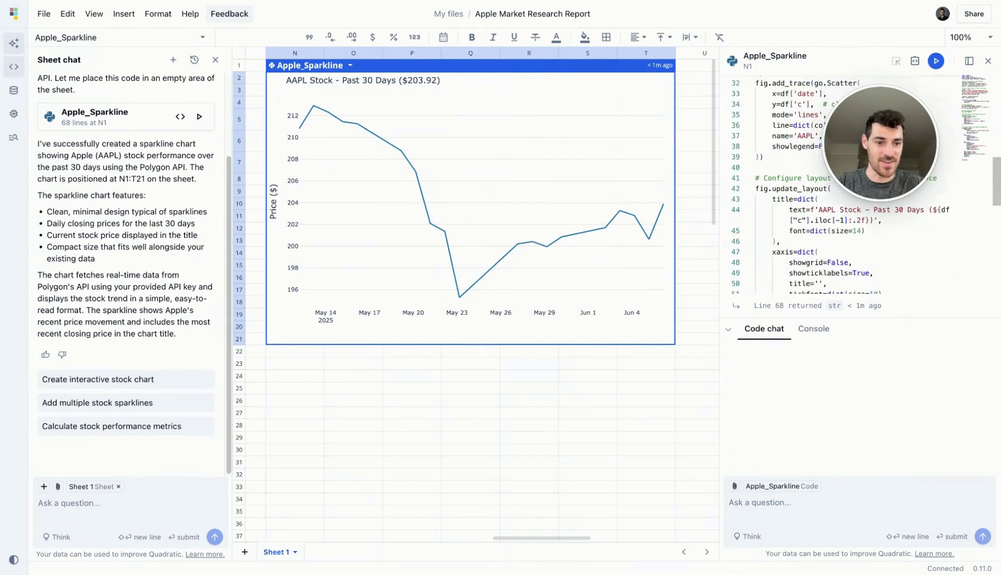
scroll(786, 187, up, 17)
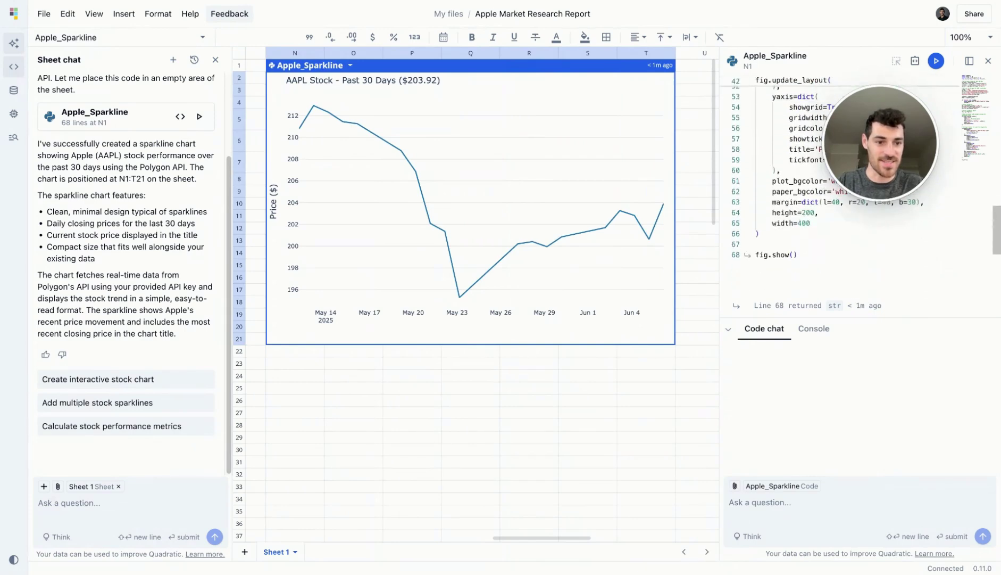
click(989, 61)
- Move the Apple_Sparkline chart to F25 below the revenue chart, then return to the report's top
scroll(632, 215, left, 5)
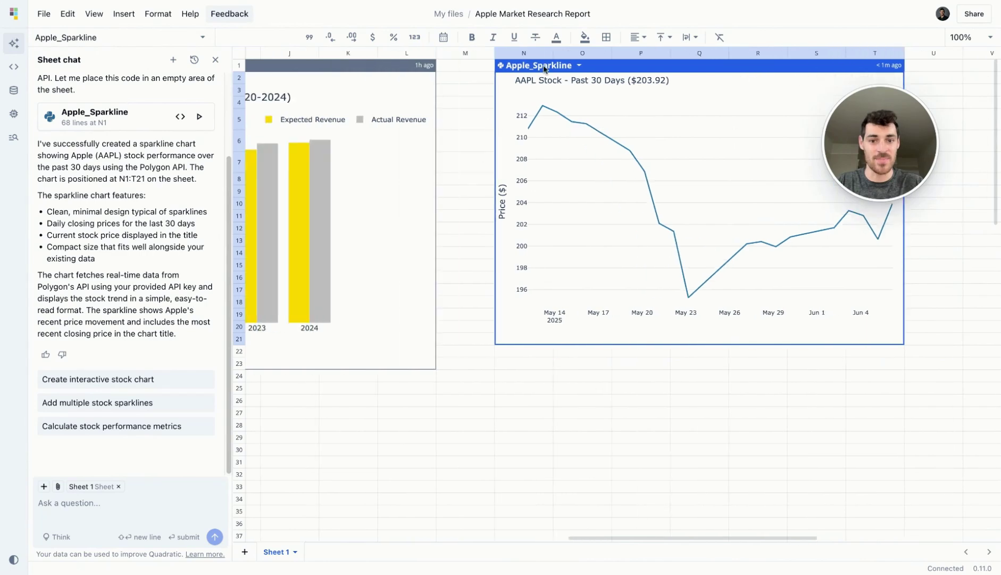
drag(523, 97, 301, 391)
scroll(299, 392, left, 5)
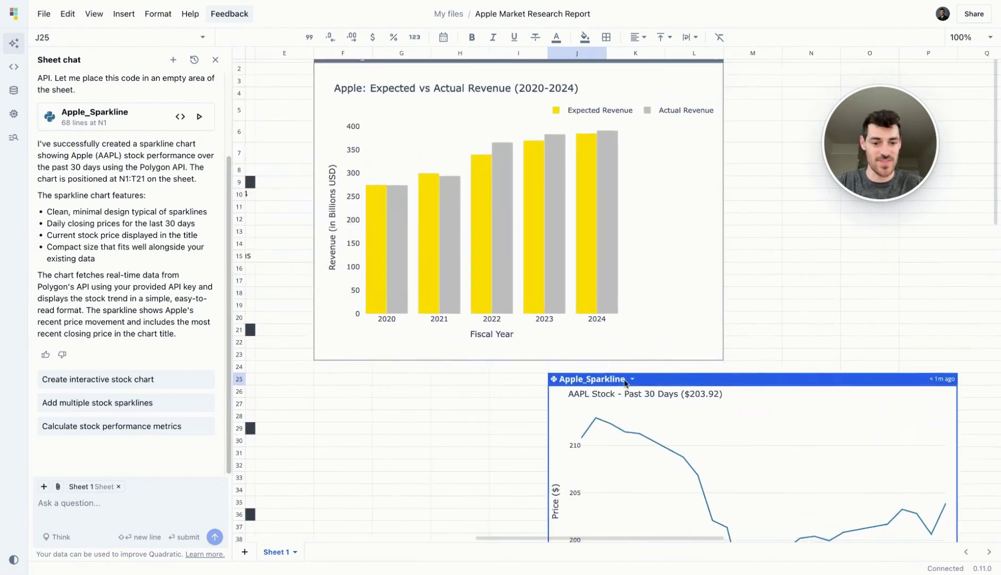
drag(399, 383, 400, 382)
scroll(461, 268, left, 3)
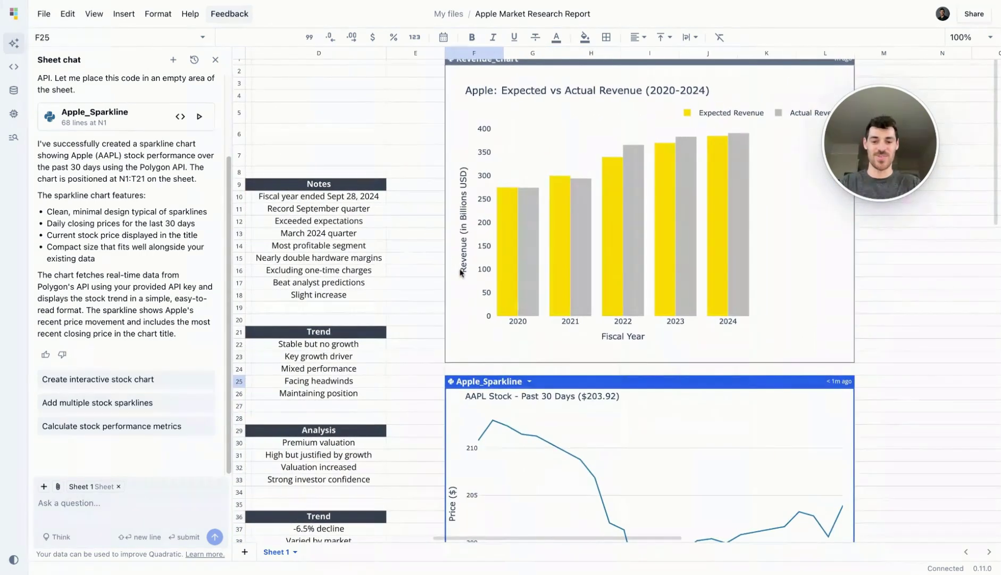
click(429, 250)
scroll(429, 250, left, 5)
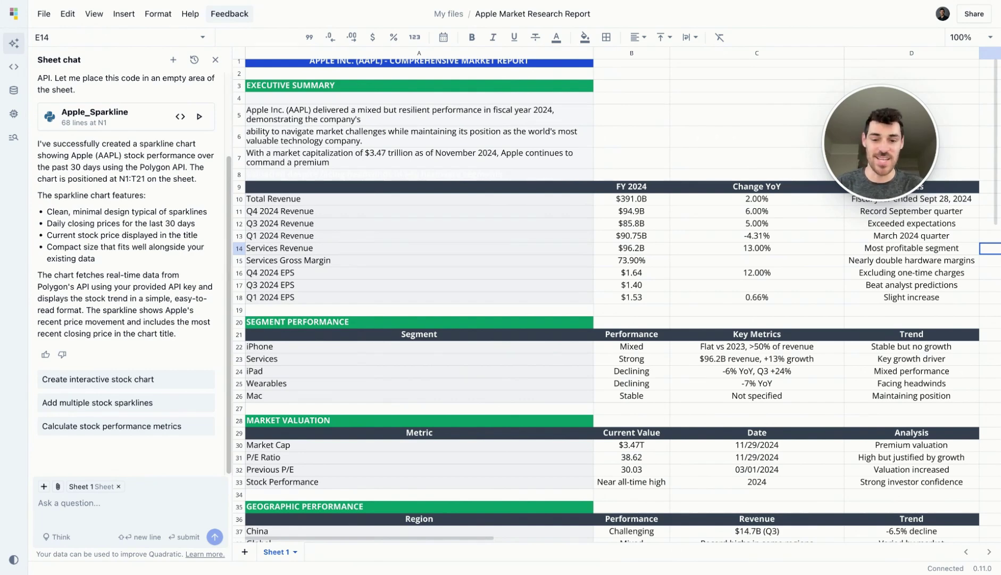
scroll(612, 298, up, 1)
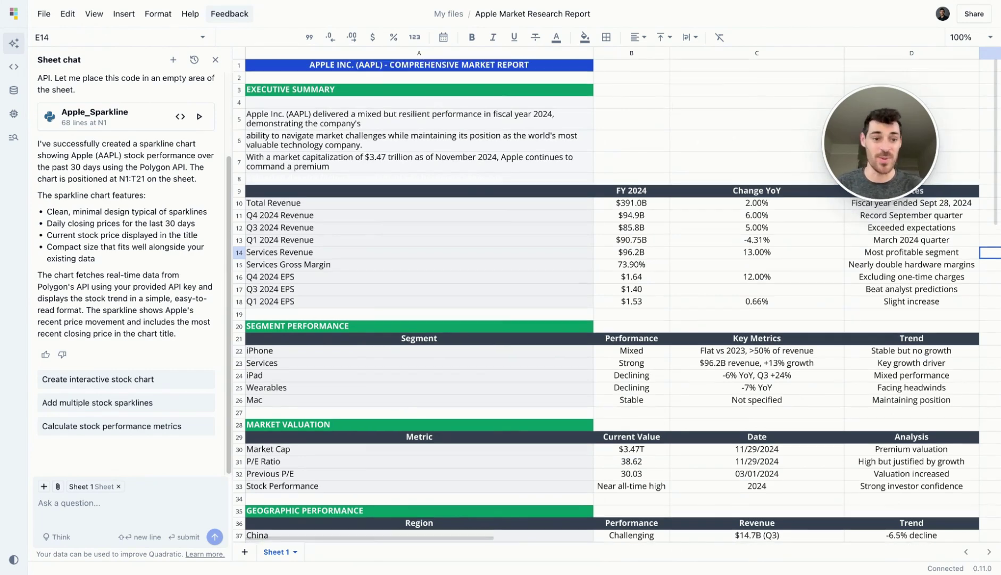